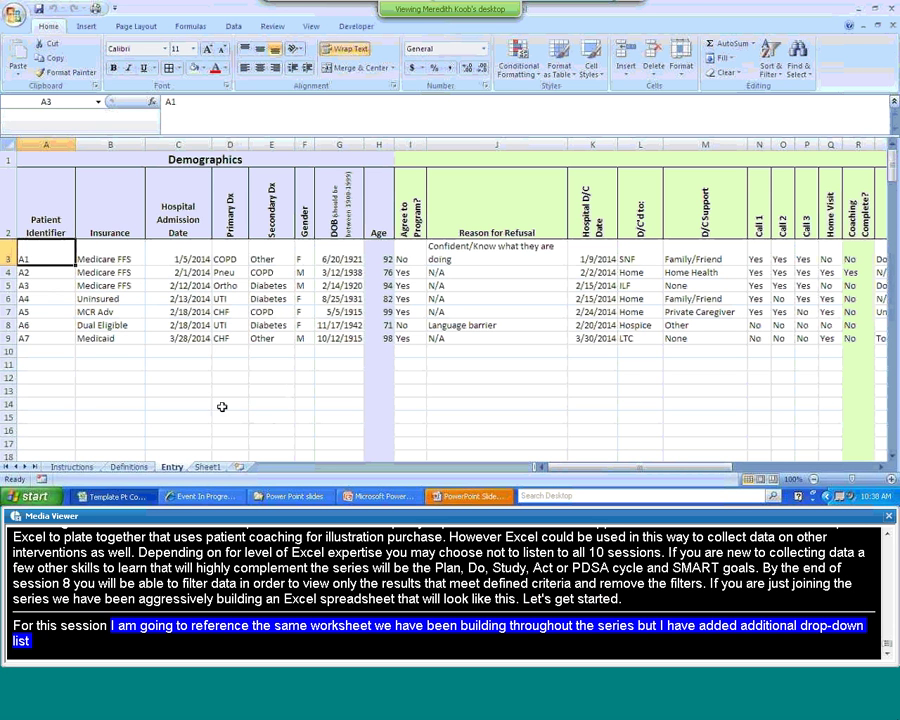
Examine the choice lists in row 3 for Insurance, Primary Dx and Secondary Dx, and the formula behind Age
click(131, 253)
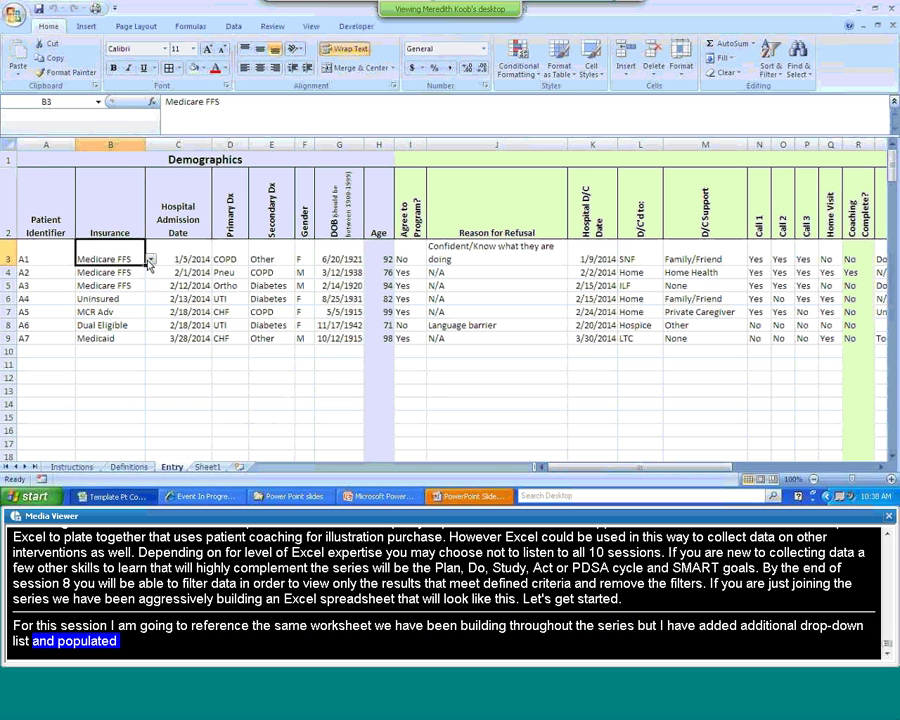
click(151, 260)
click(131, 257)
click(233, 255)
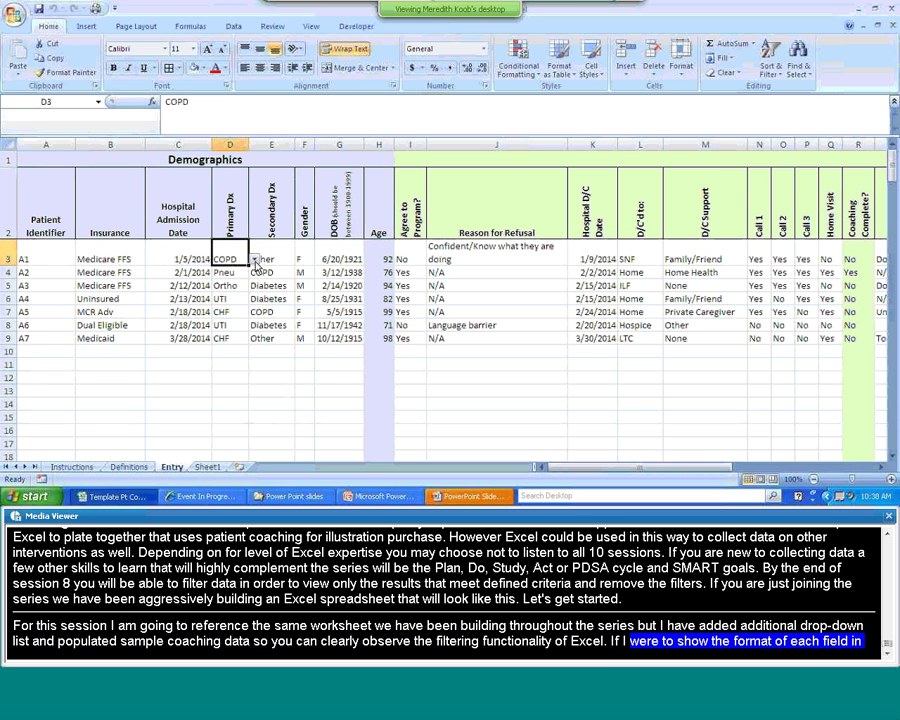
click(256, 260)
click(276, 254)
click(280, 256)
click(300, 260)
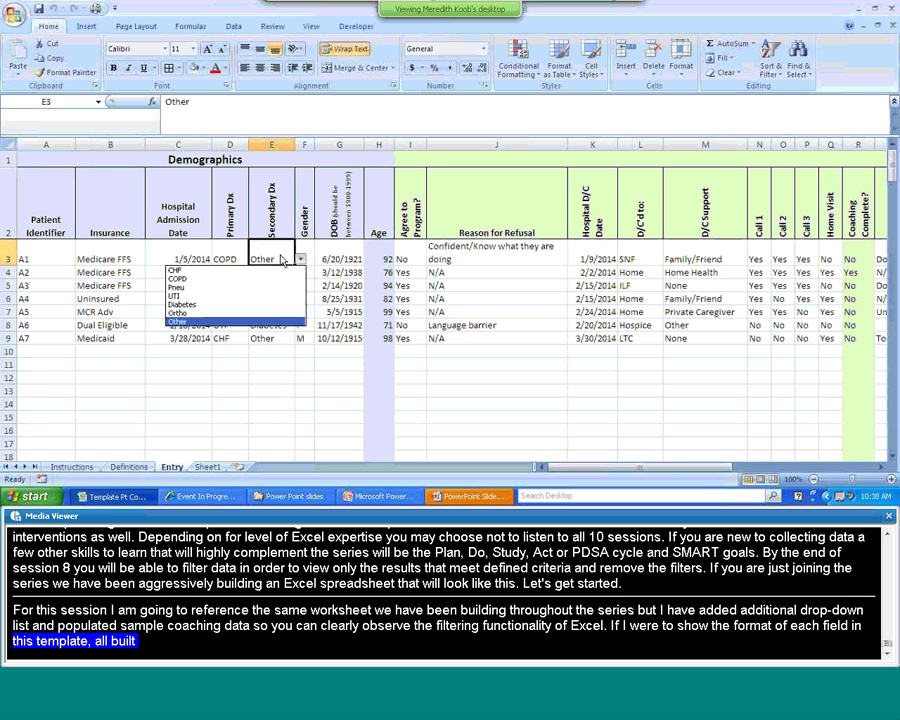
click(276, 254)
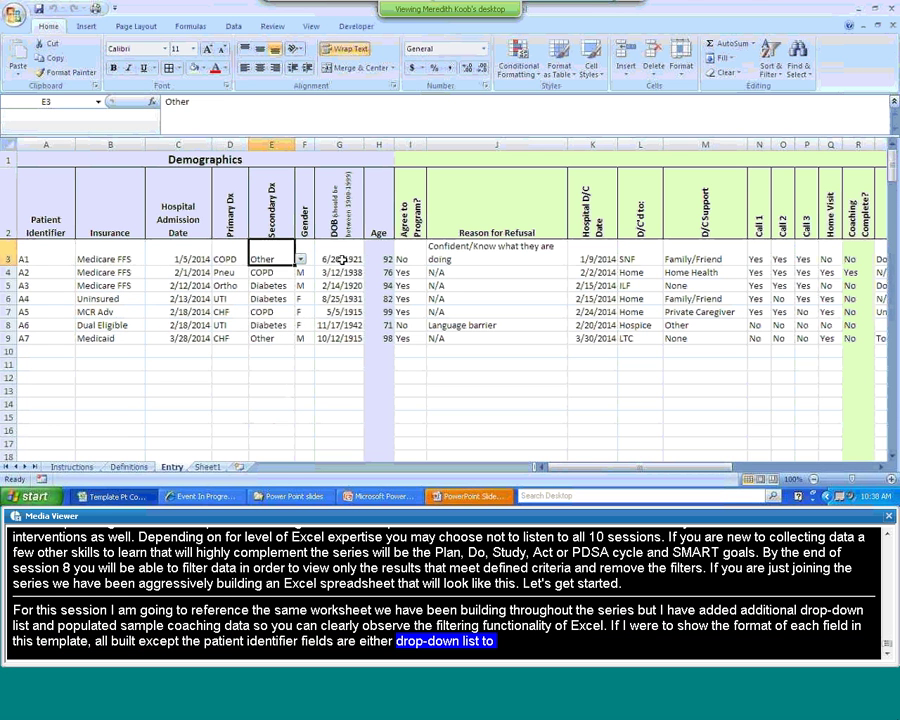
click(373, 260)
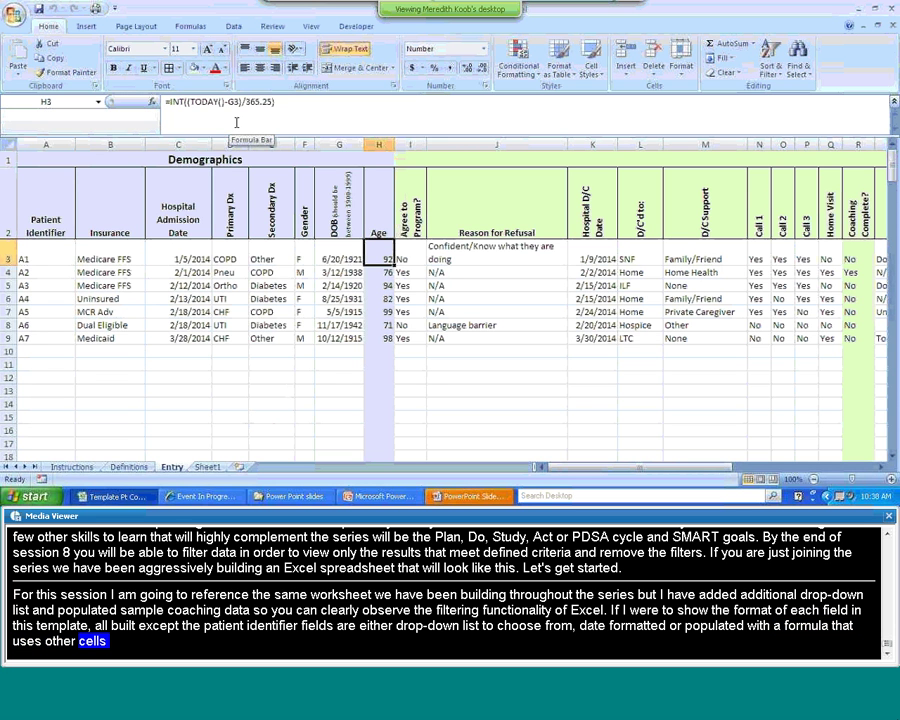
click(46, 250)
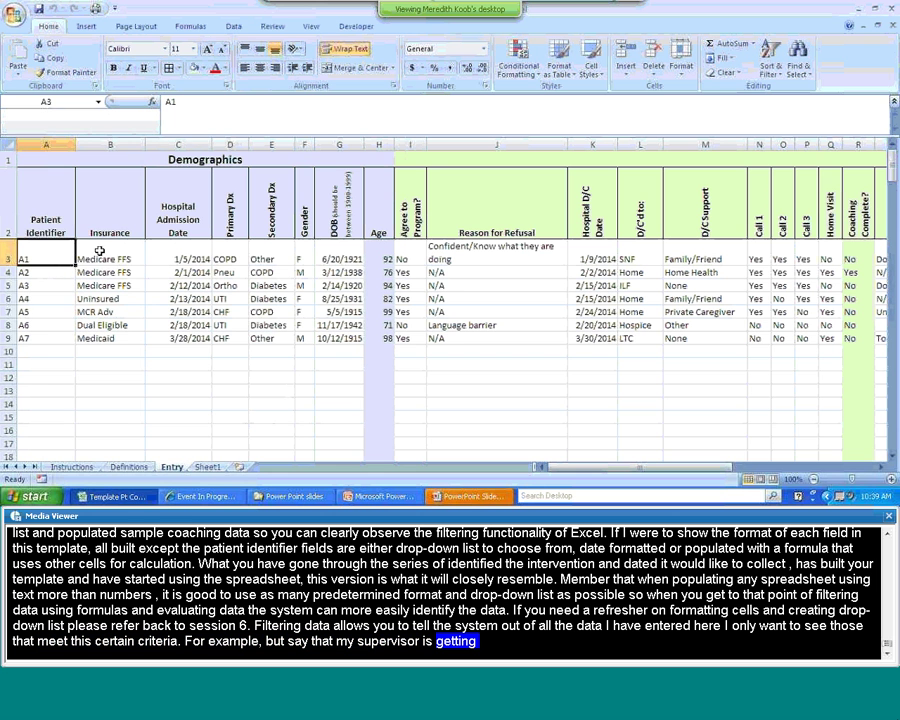
Review the first patient's entries for Insurance, Agree to Program?, 30 Day Re-hospitalization? and Coaching Complete?
click(101, 248)
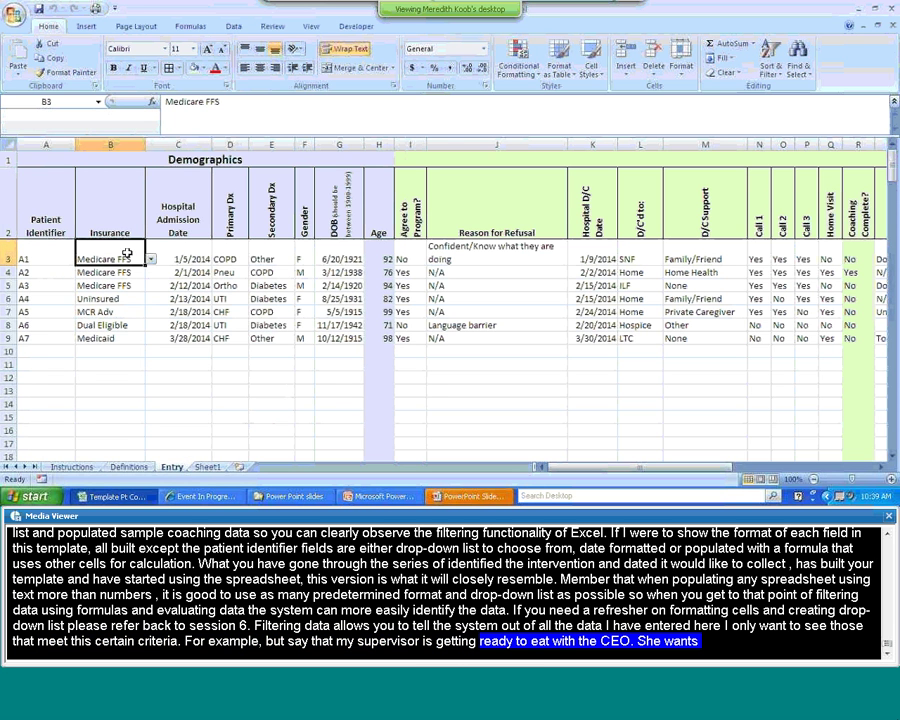
click(413, 250)
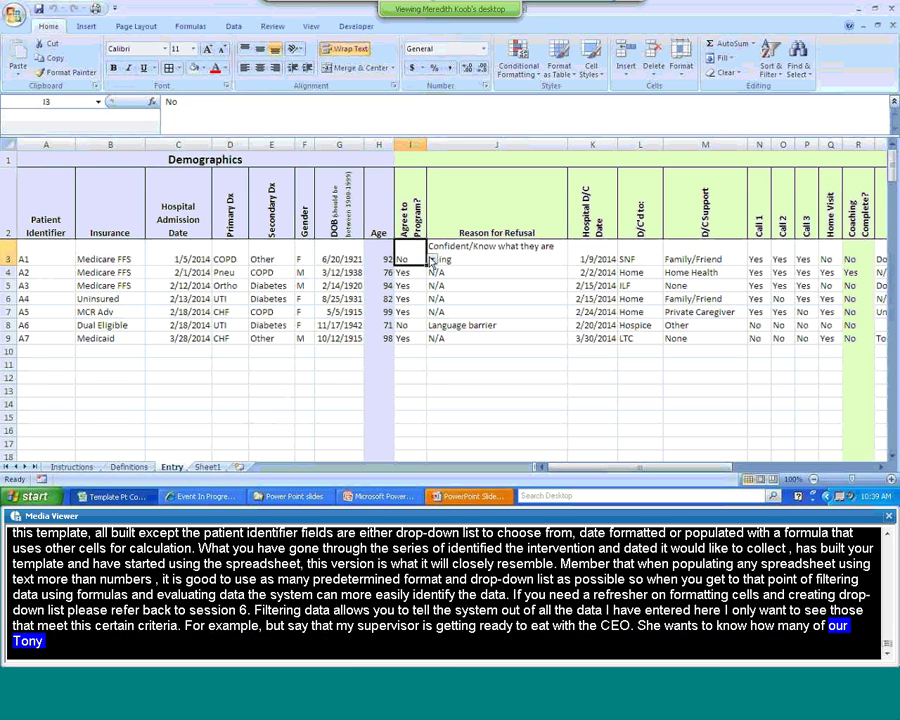
drag(698, 468, 812, 461)
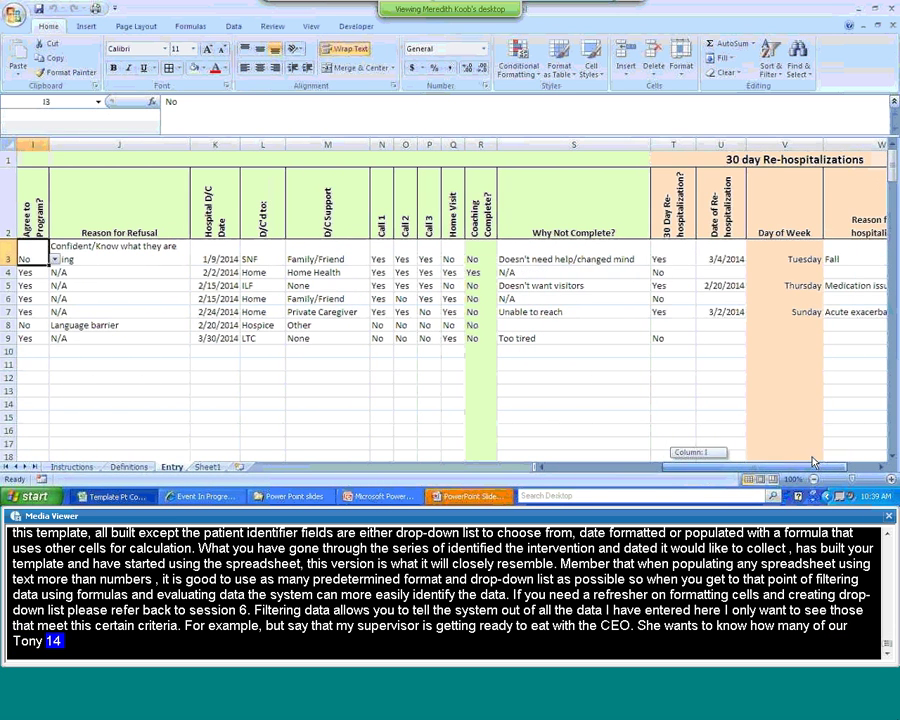
click(675, 258)
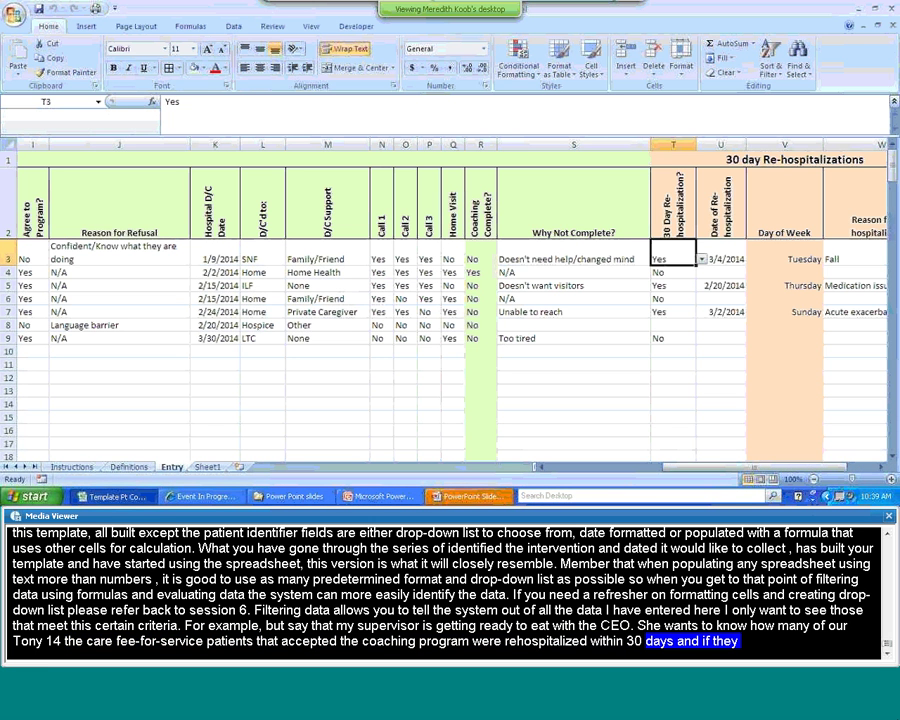
key(Left)
key(Left)
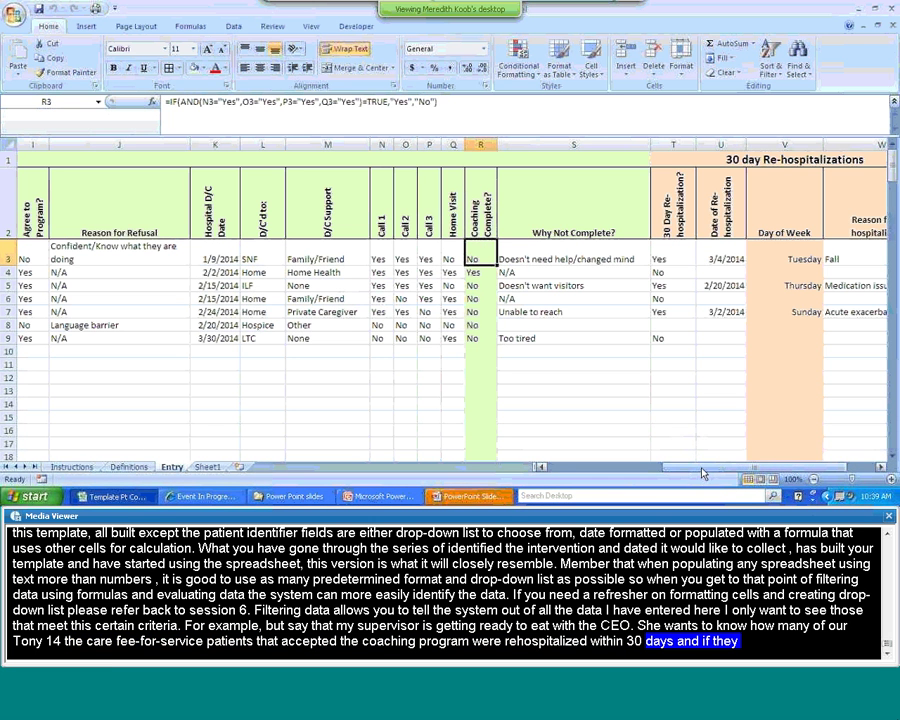
scroll(470, 328, left, 5)
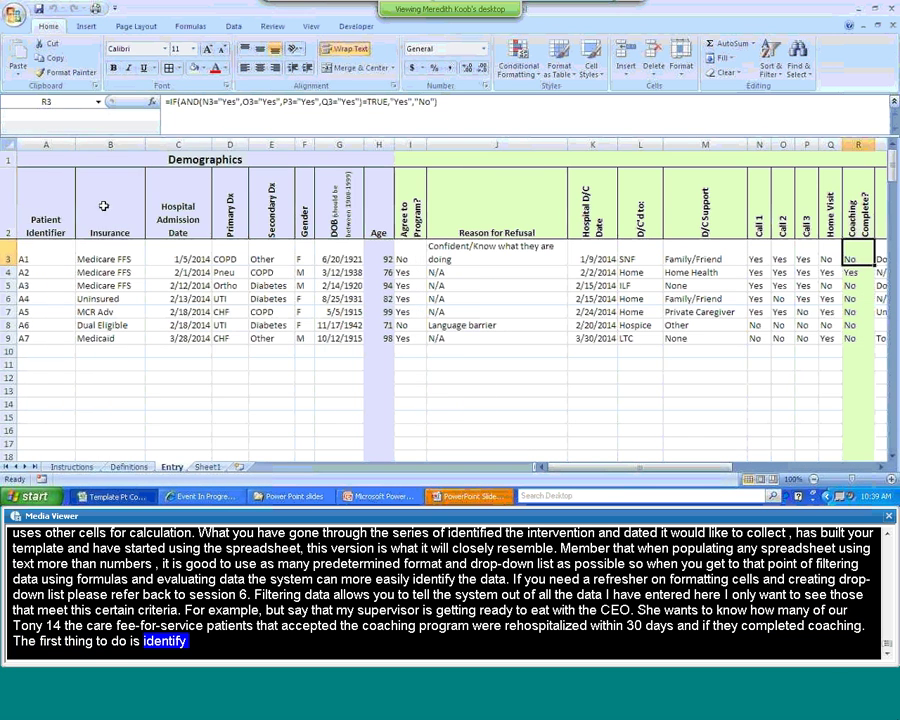
Identify the header cells of the four columns needed for filtering: Insurance, Agree to Program?, 30 Day Re-hospitalization? and Coaching Complete?
click(103, 206)
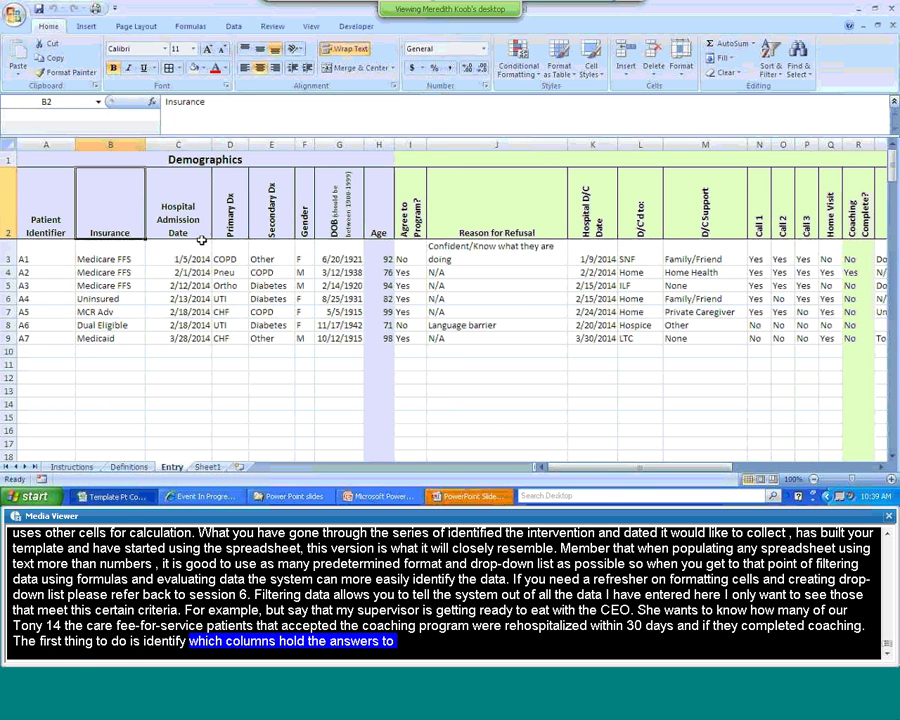
click(410, 205)
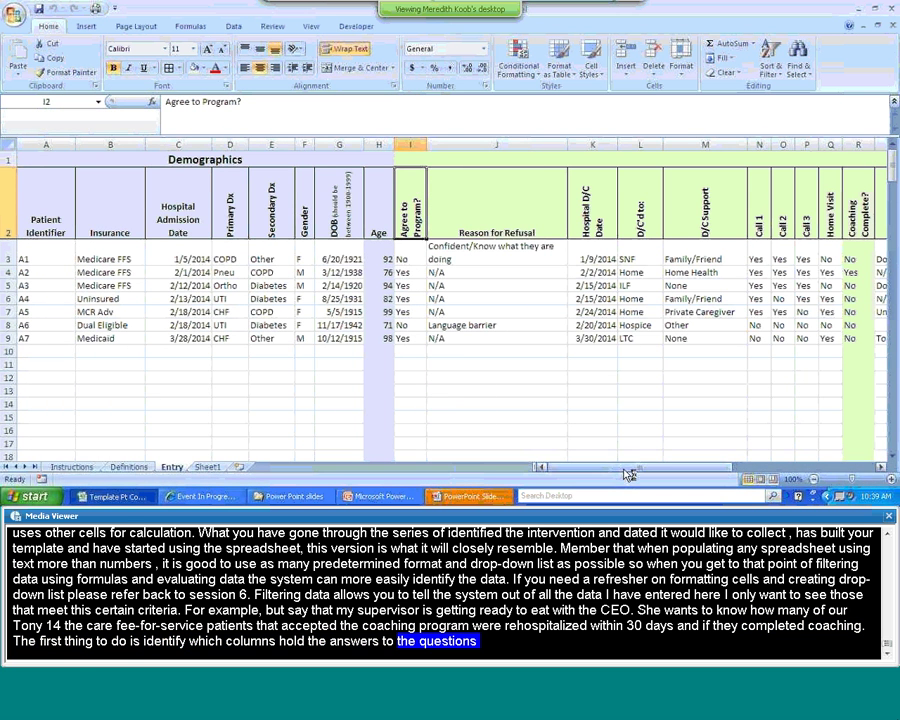
scroll(628, 474, right, 5)
click(698, 184)
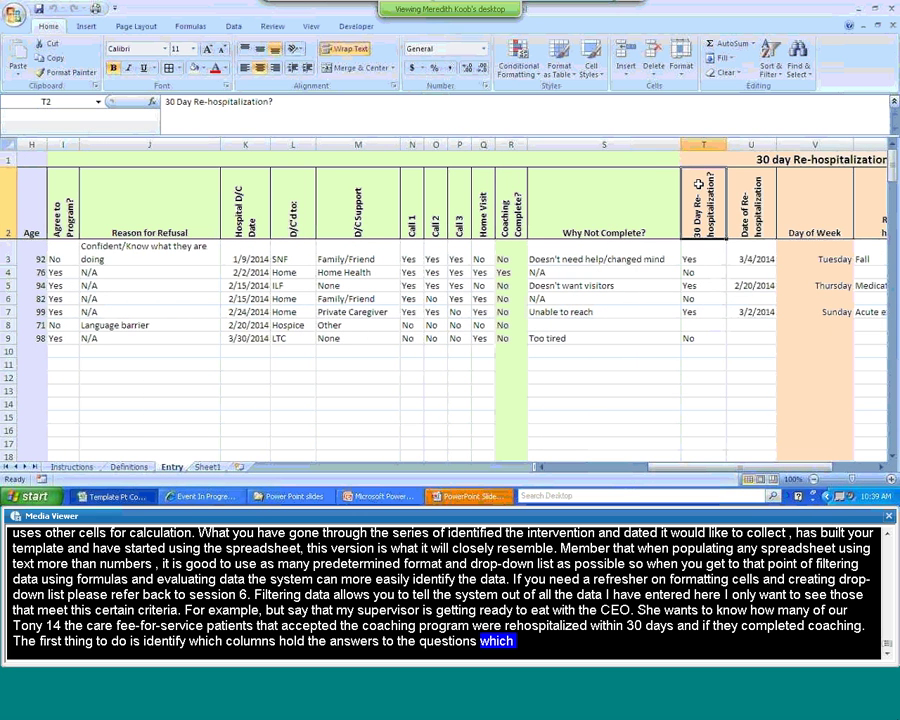
click(502, 184)
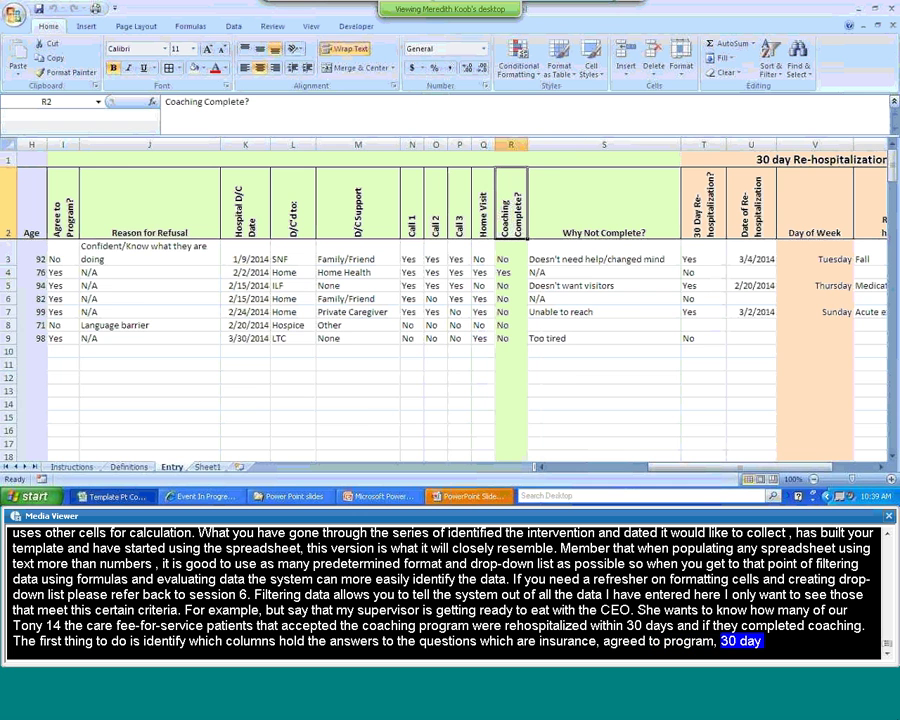
drag(733, 473, 595, 475)
Turn on filtering for the column headers in row 2, starting from the Patient Identifier header
click(52, 200)
click(233, 26)
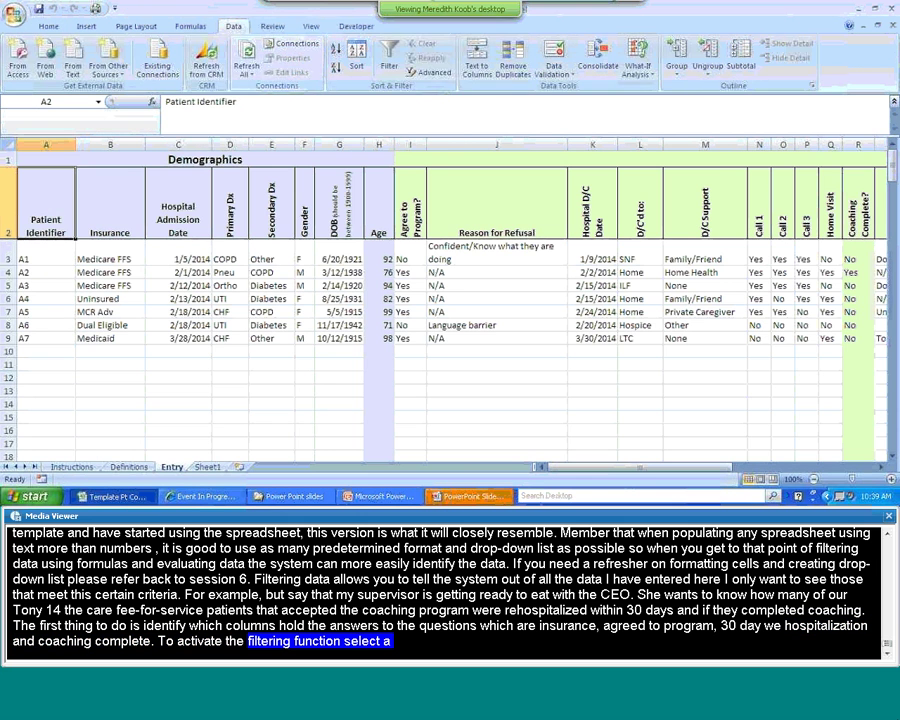
click(387, 62)
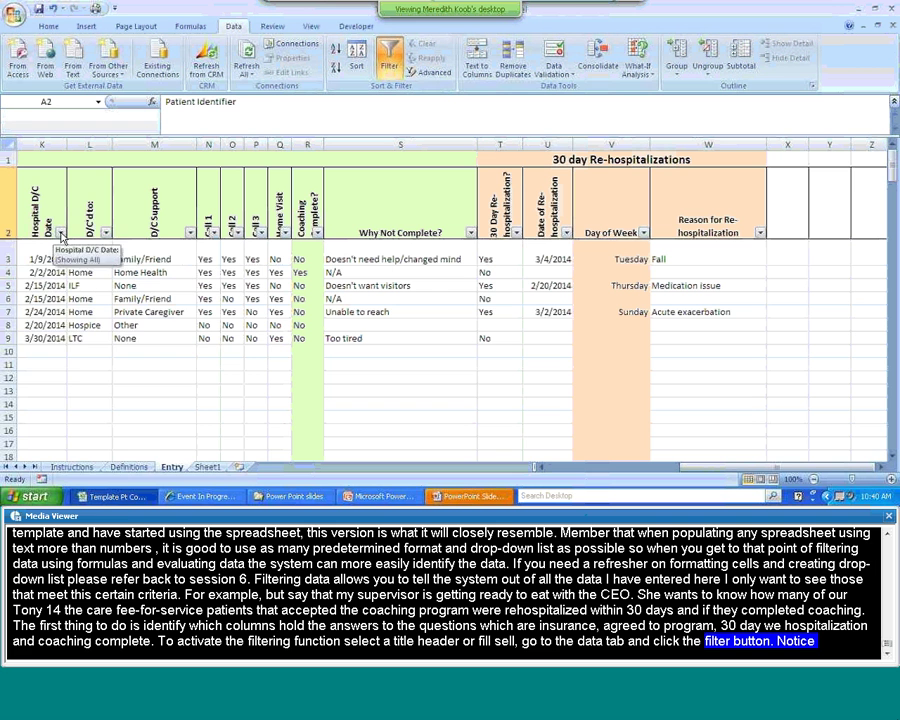
click(61, 234)
click(62, 235)
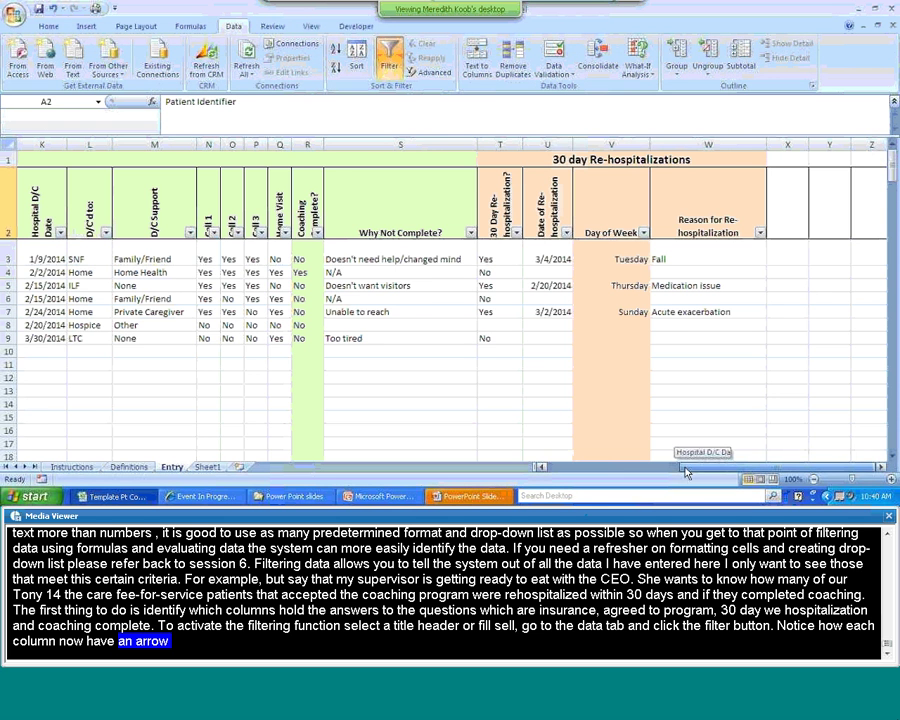
Filter the Insurance column to show only Medicare FFS patients
drag(703, 468, 560, 468)
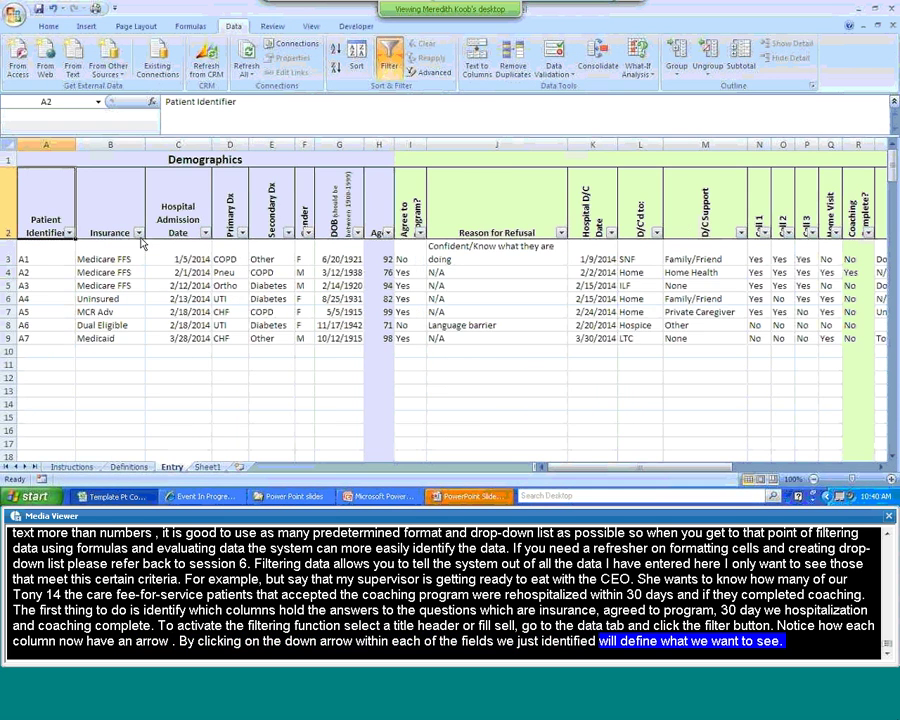
click(139, 233)
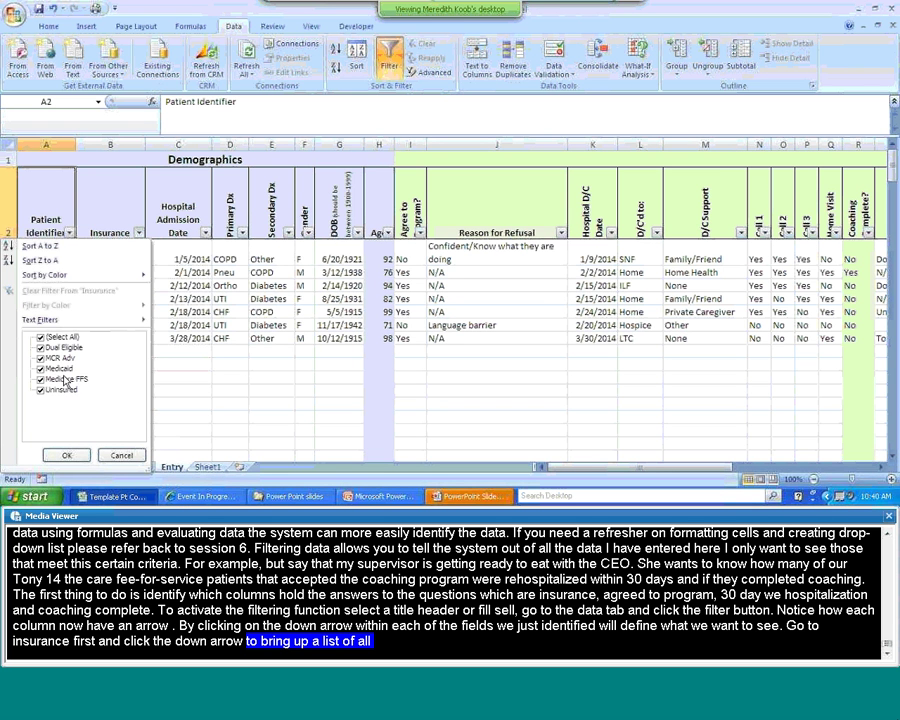
click(40, 337)
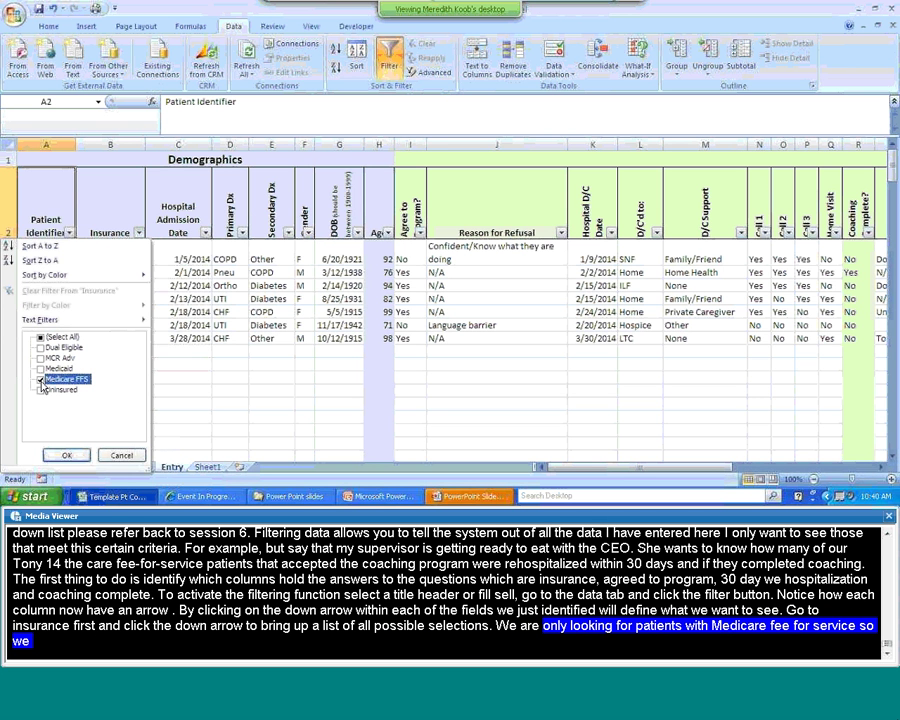
click(40, 380)
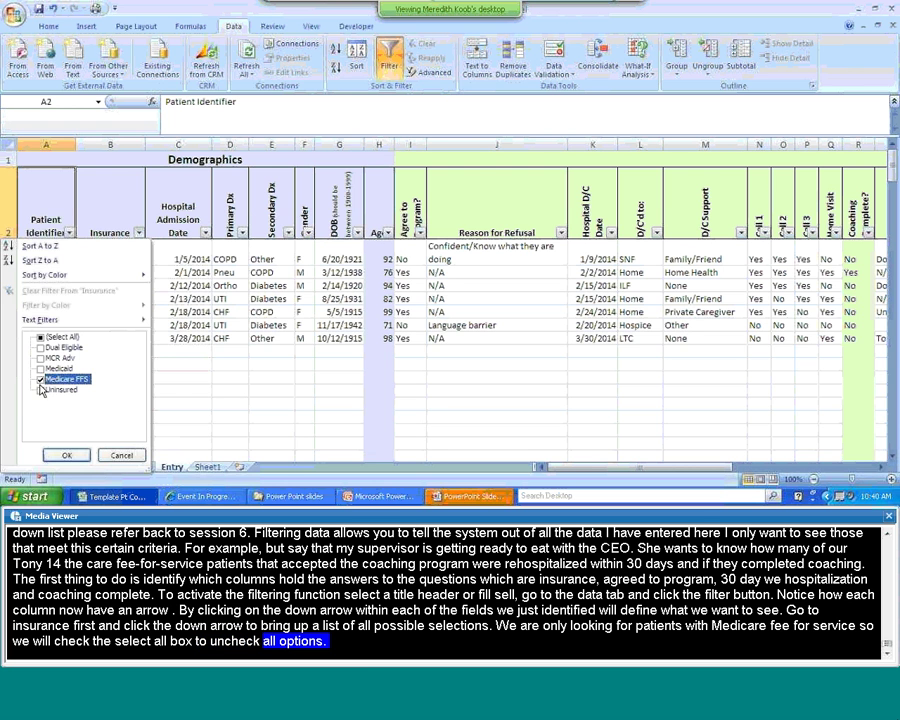
click(66, 455)
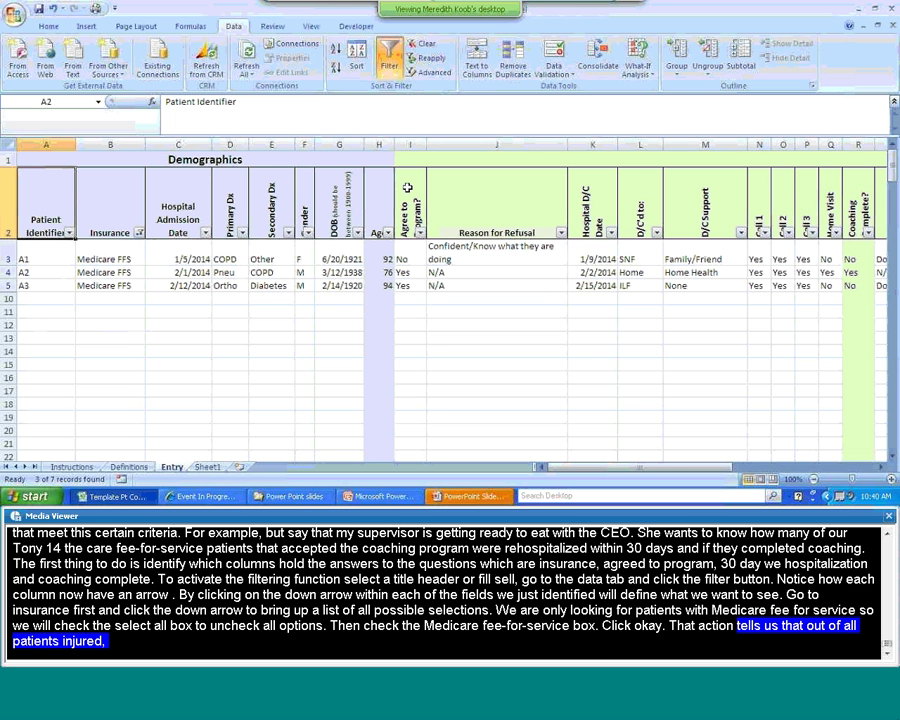
Filter the Agree to Program? column to show only Yes
click(419, 232)
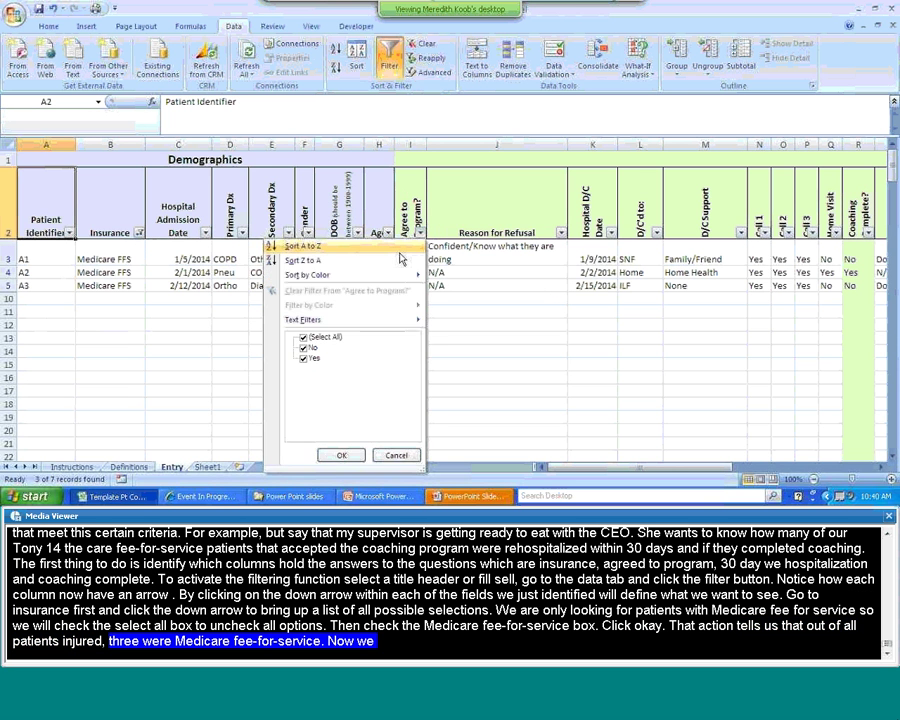
click(304, 337)
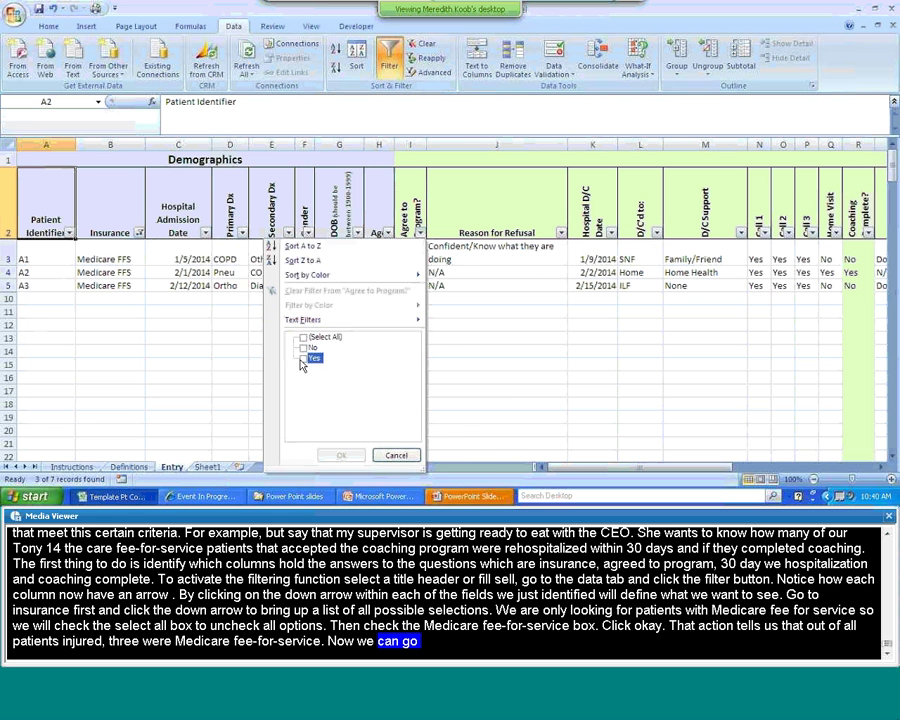
click(303, 358)
click(340, 455)
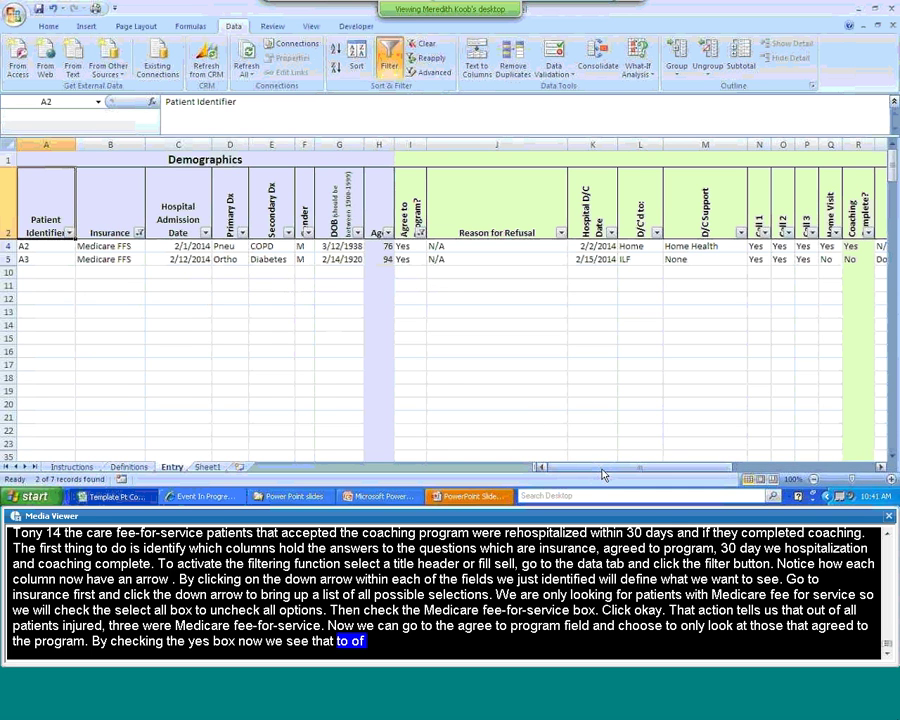
Filter the 30 Day Re-hospitalization? column to show only Yes
drag(612, 471, 628, 471)
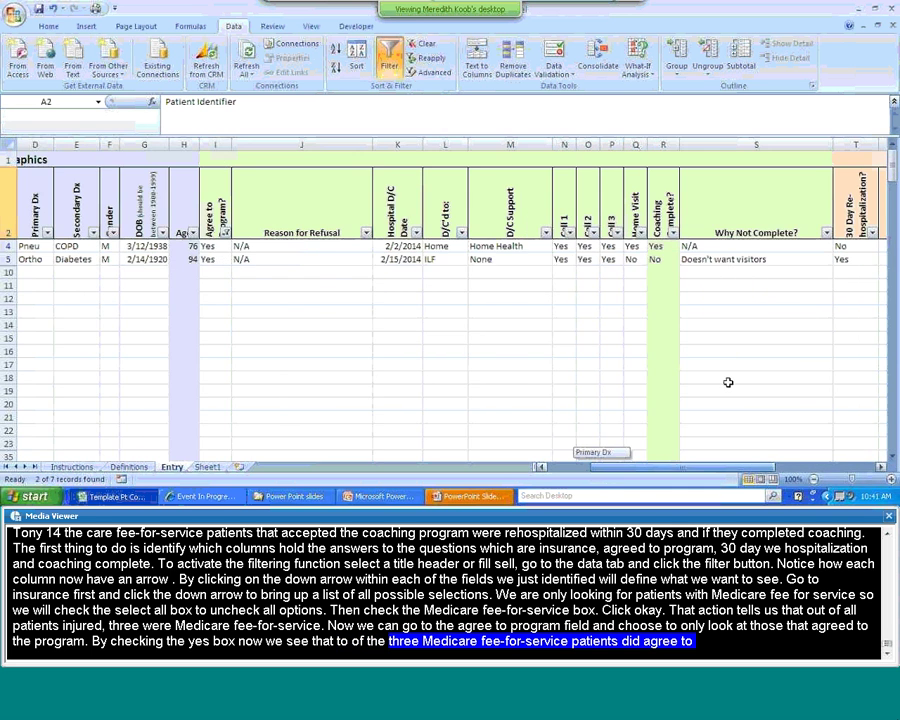
click(718, 232)
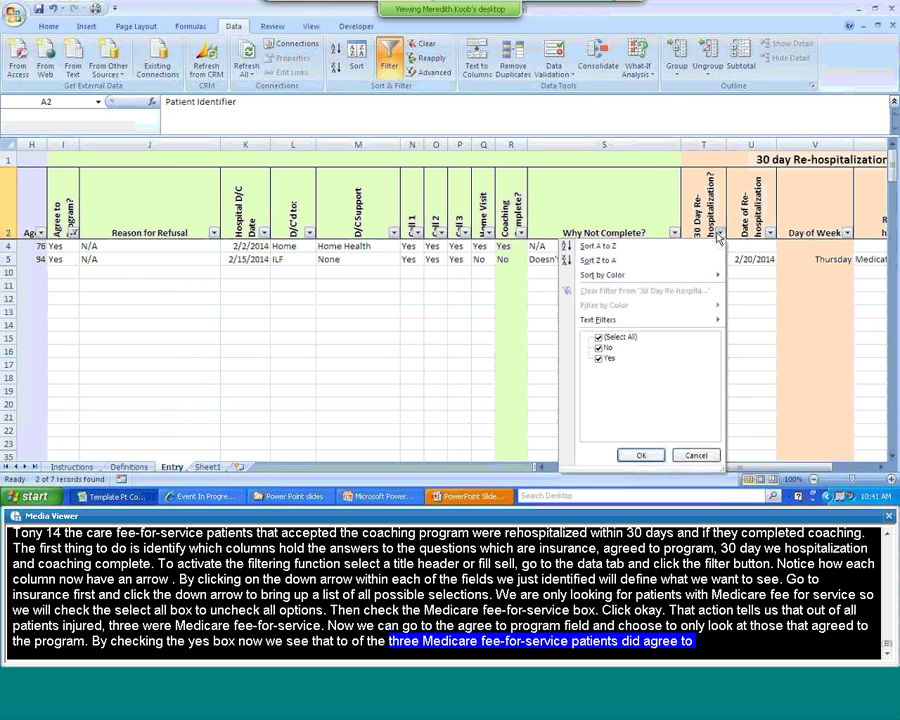
click(598, 337)
click(598, 359)
click(640, 455)
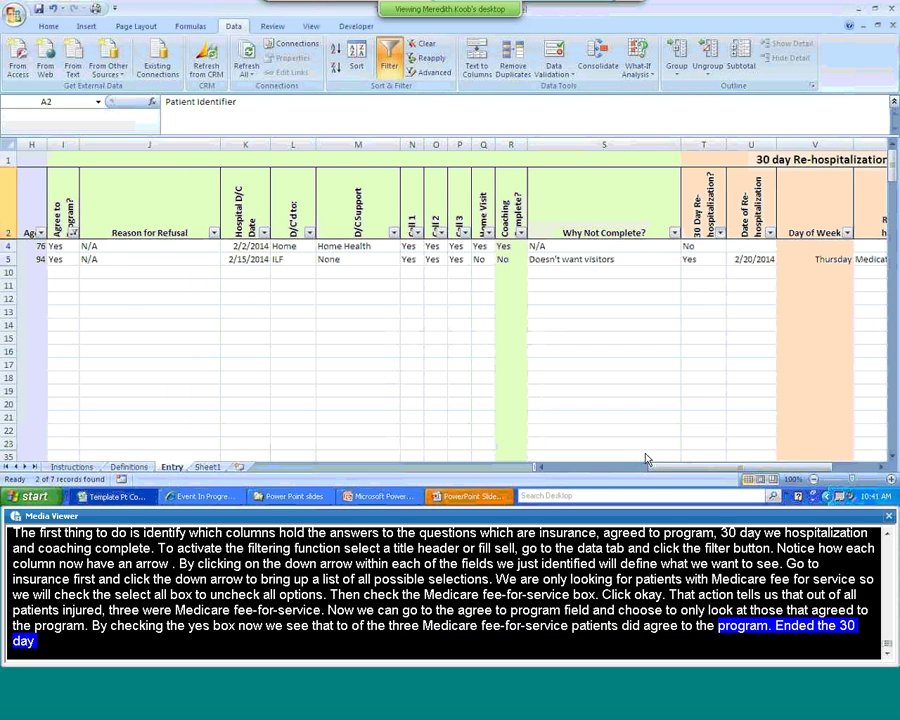
Examine the filtered patient record's reason for not completing, discharge destination, discharge support and 30-day re-hospitalization entries
drag(750, 470, 643, 468)
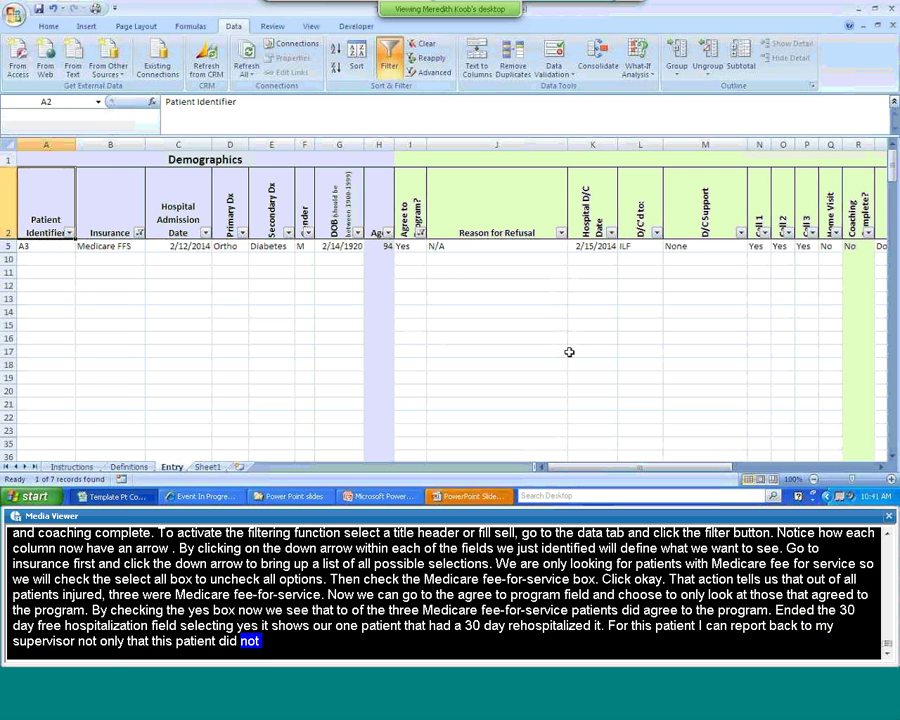
drag(703, 474, 750, 470)
click(680, 246)
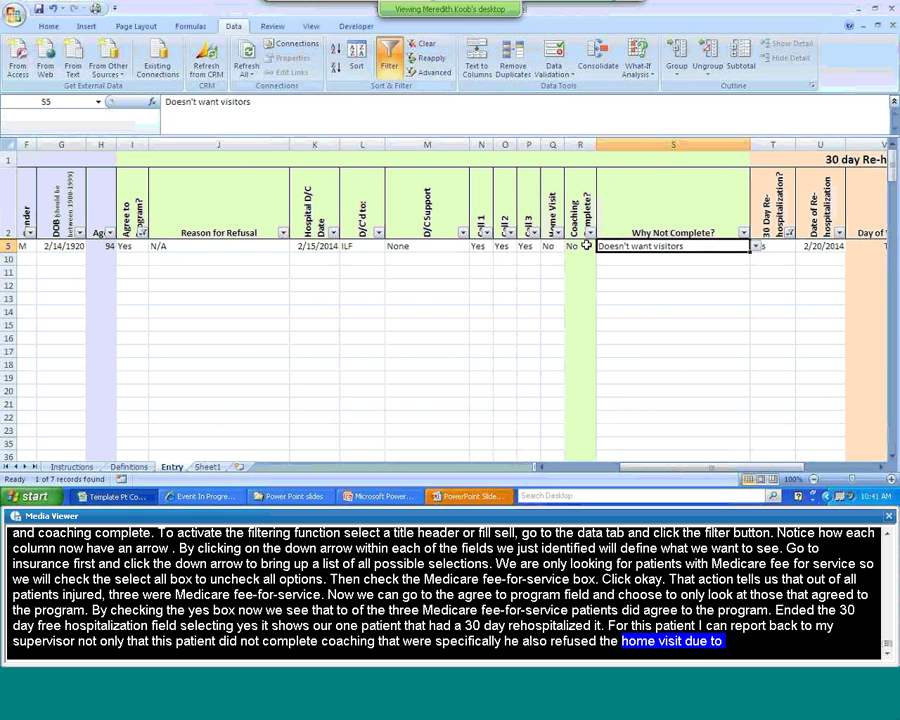
click(362, 247)
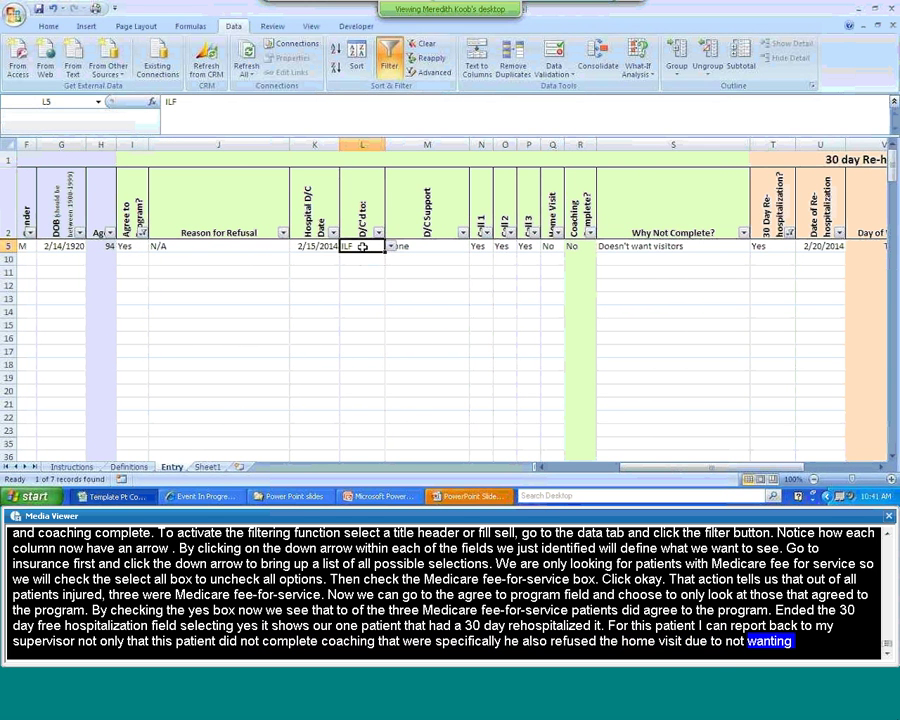
click(444, 247)
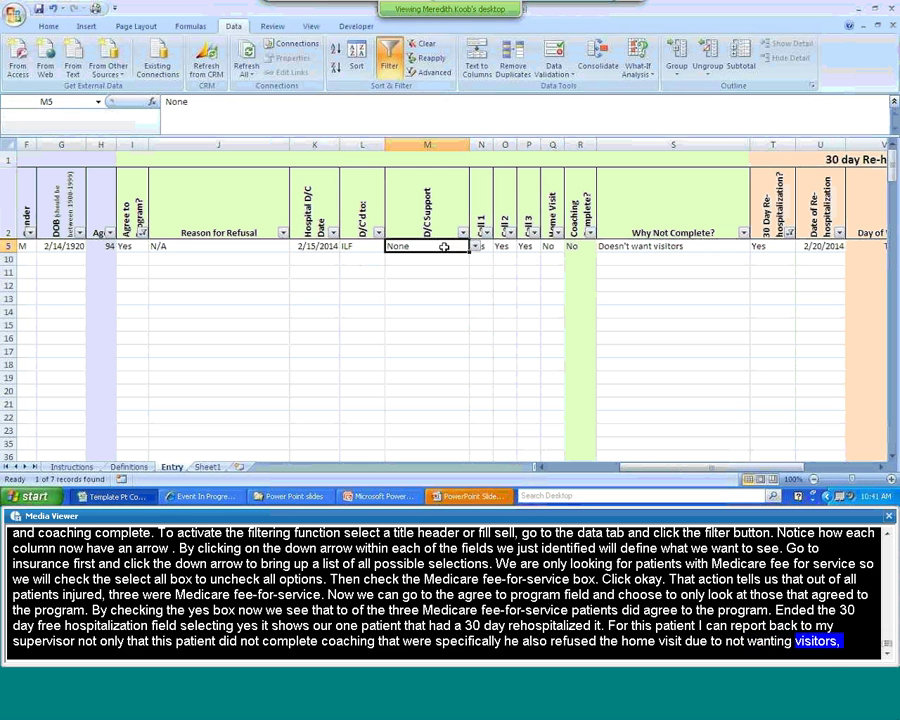
click(772, 246)
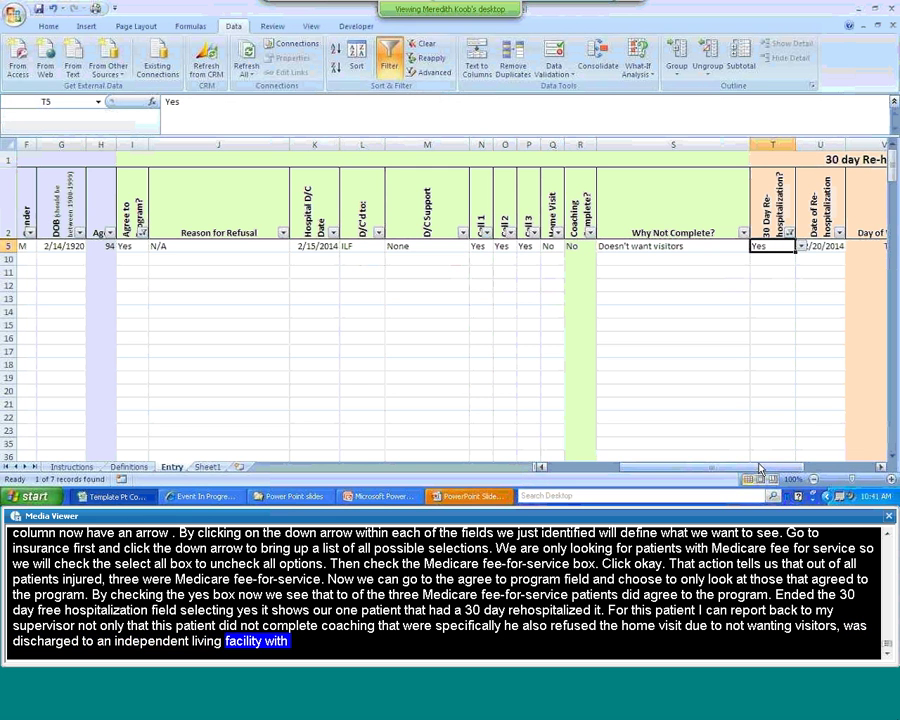
Examine the filtered patient record's entry for the reason for re-hospitalization
drag(758, 468, 818, 468)
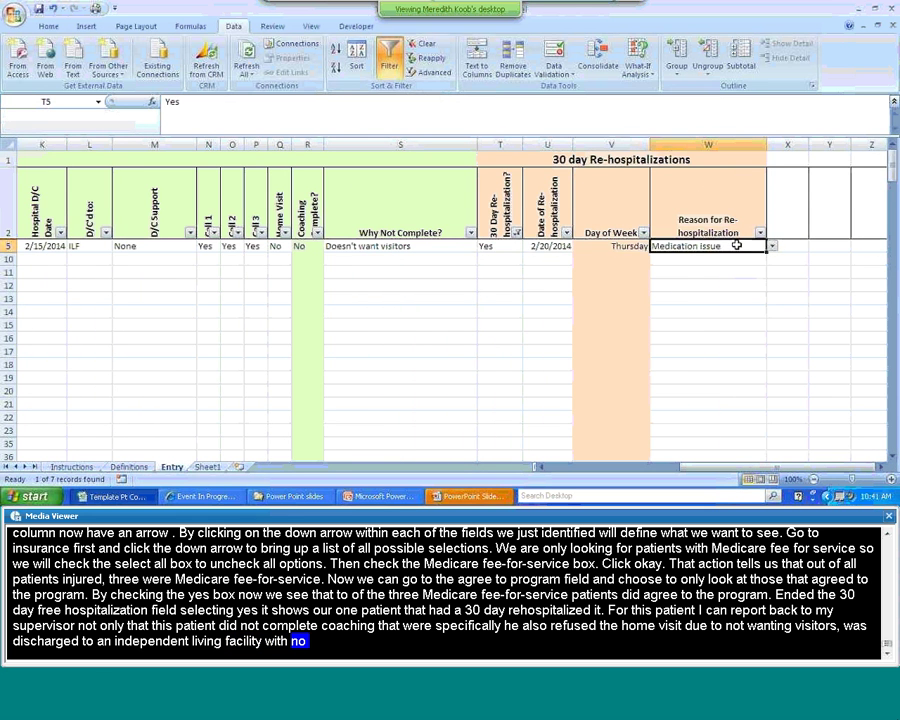
click(736, 246)
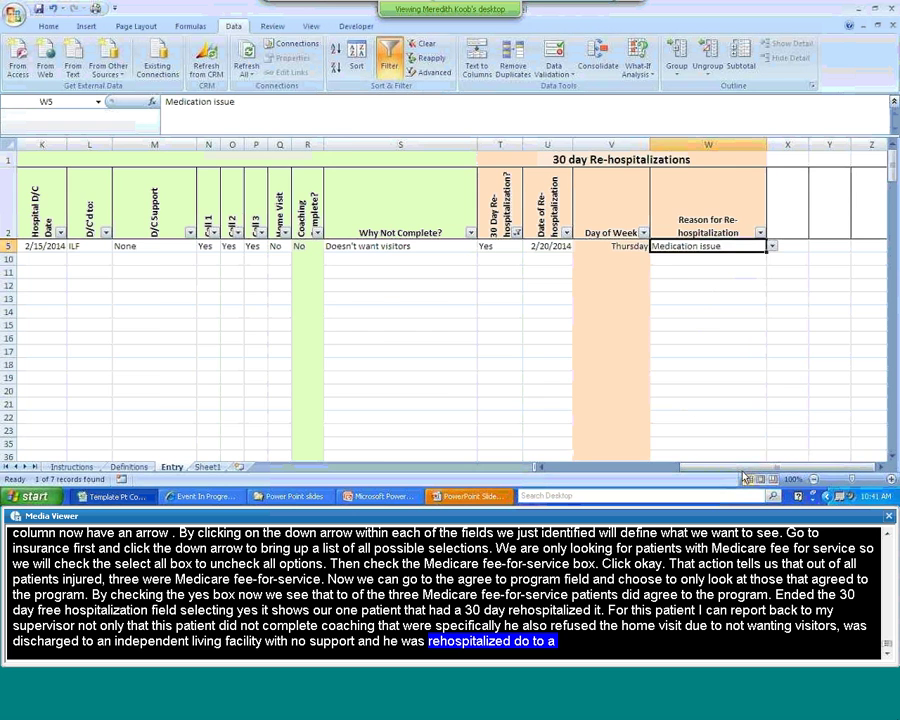
Remove all filters from the Entry worksheet so every patient record is shown from the Demographics columns onward
drag(744, 477, 586, 470)
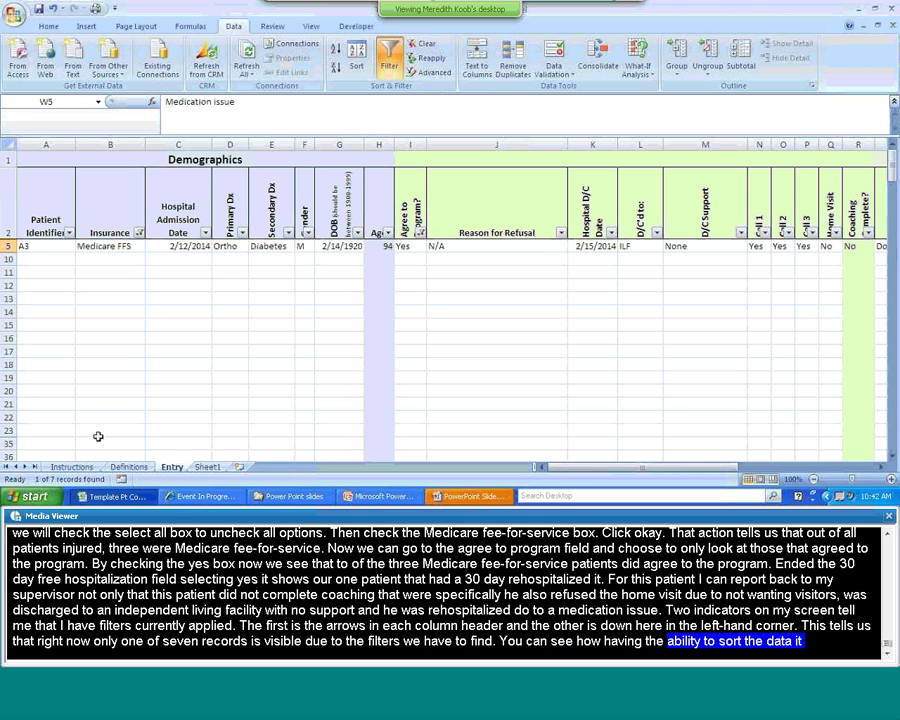
click(390, 64)
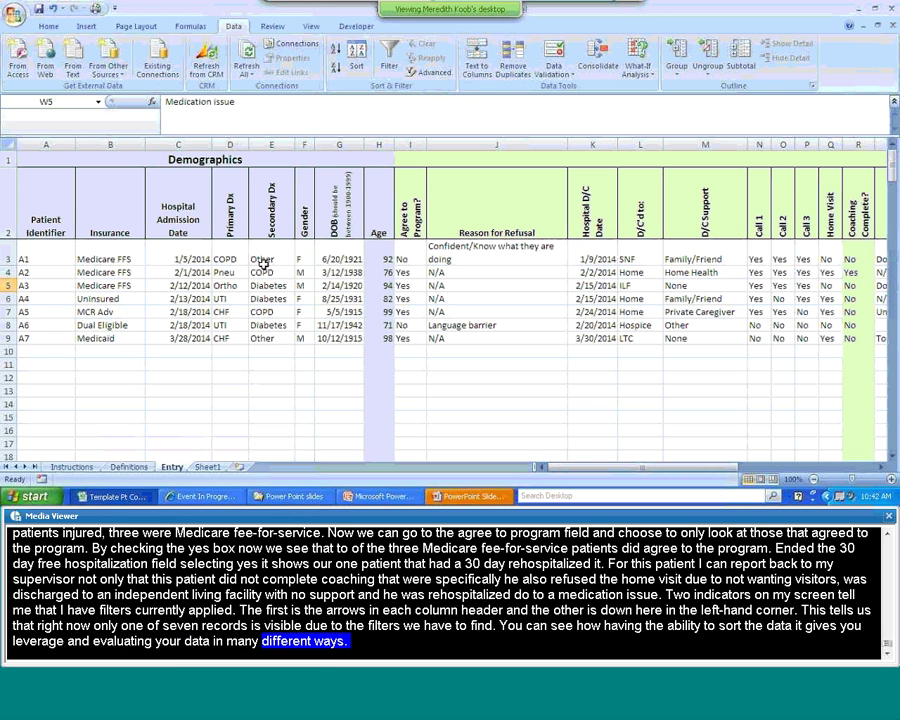
Switch to the PowerPoint slide show and advance from the Session 8 Learning Objectives to the Additional Resources slide
key(alt+Tab)
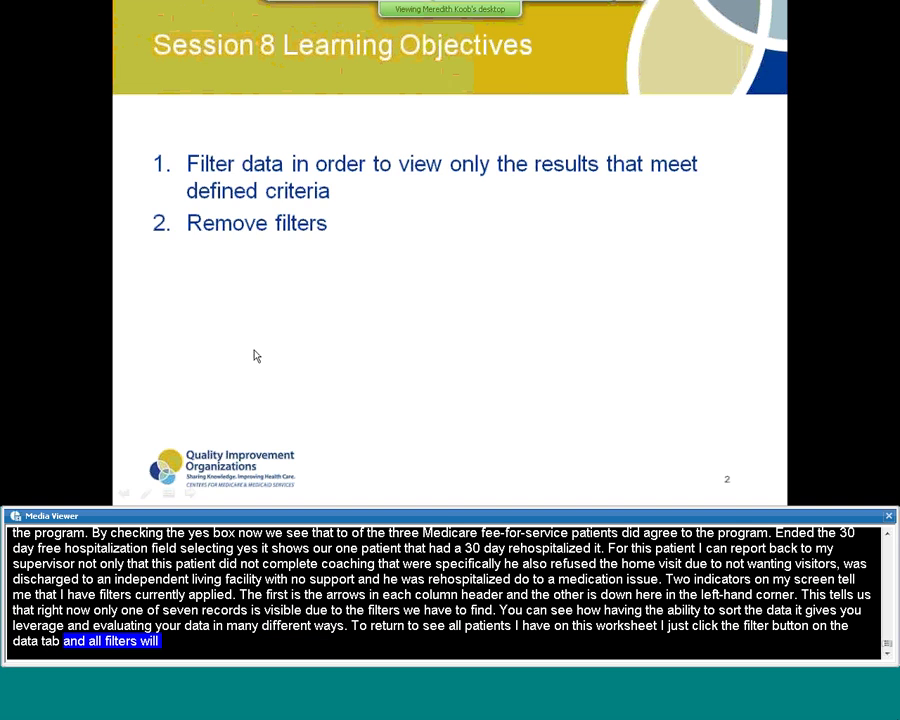
key(Right)
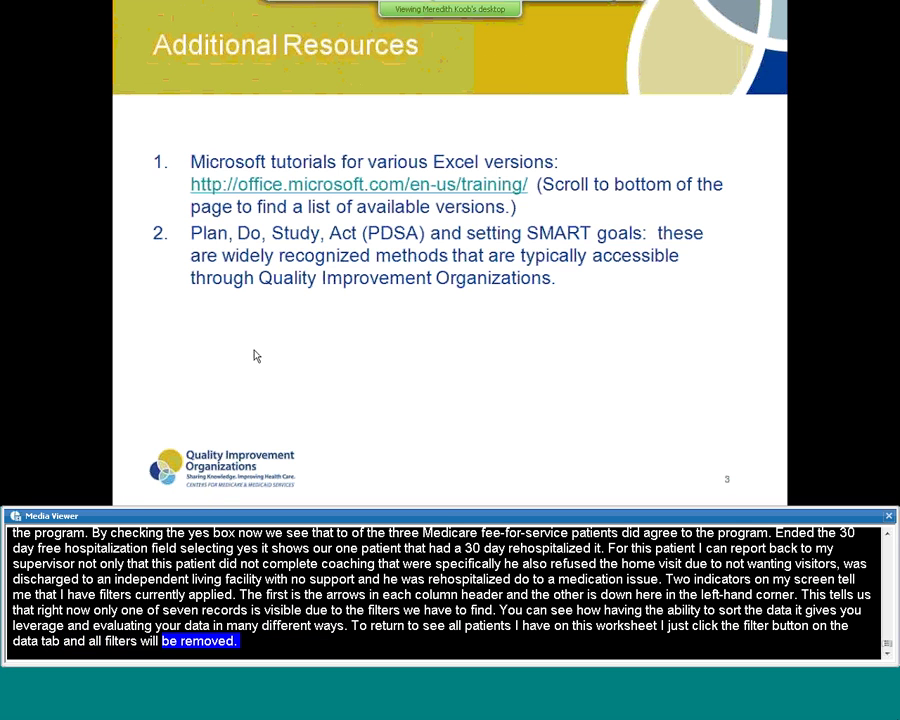